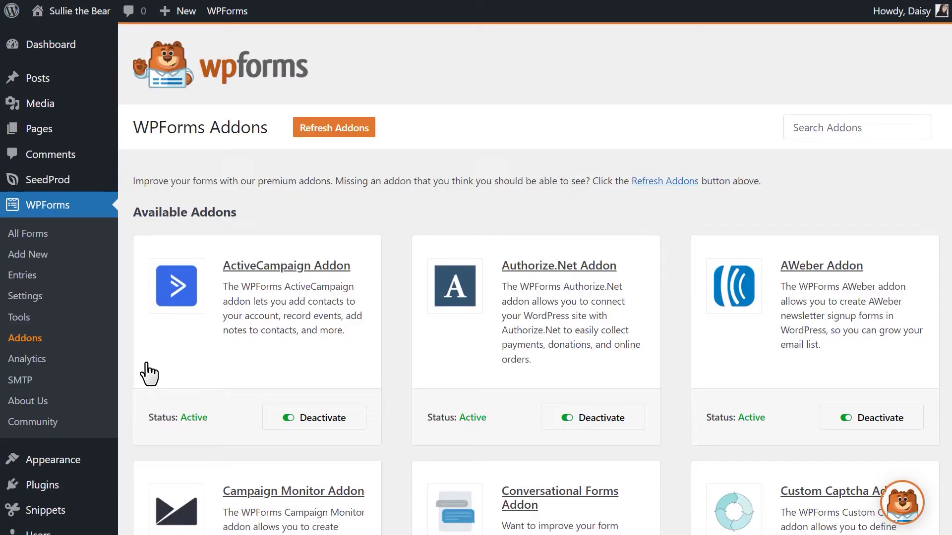
# - Install the Conversational Forms Addon from its card in the addons list
pyautogui.scroll(-5, 148, 374)
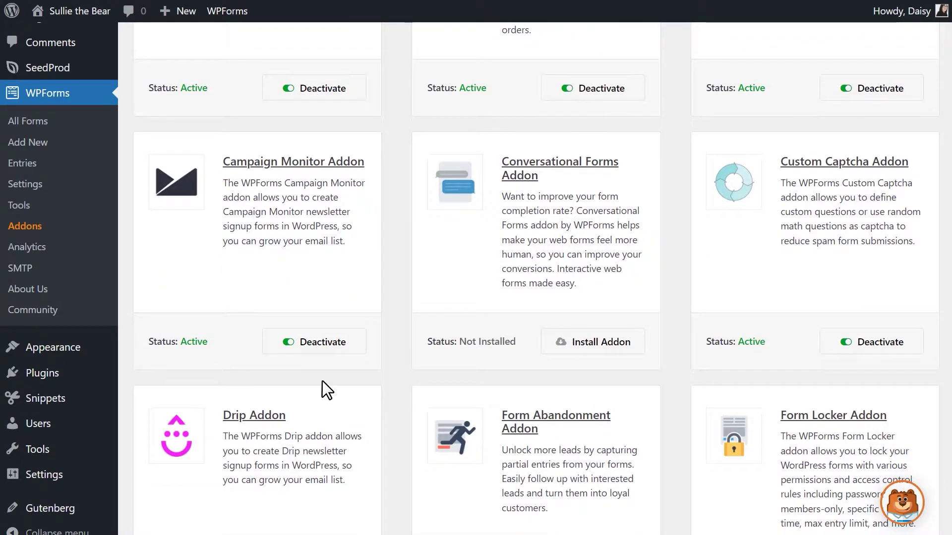
pyautogui.click(548, 353)
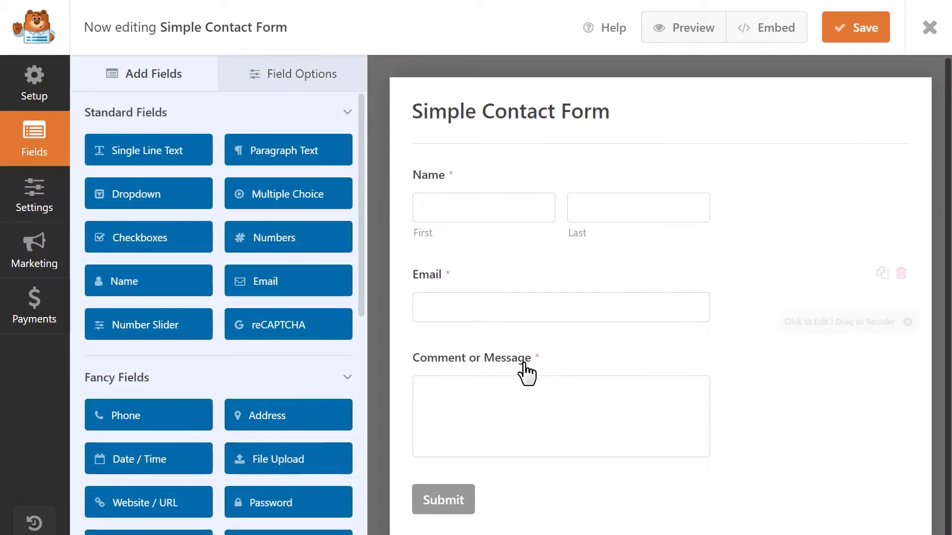
# - Add Phone, Website / URL and Address fields to Simple Contact Form and save
pyautogui.moveTo(161, 416); pyautogui.dragTo(516, 336)
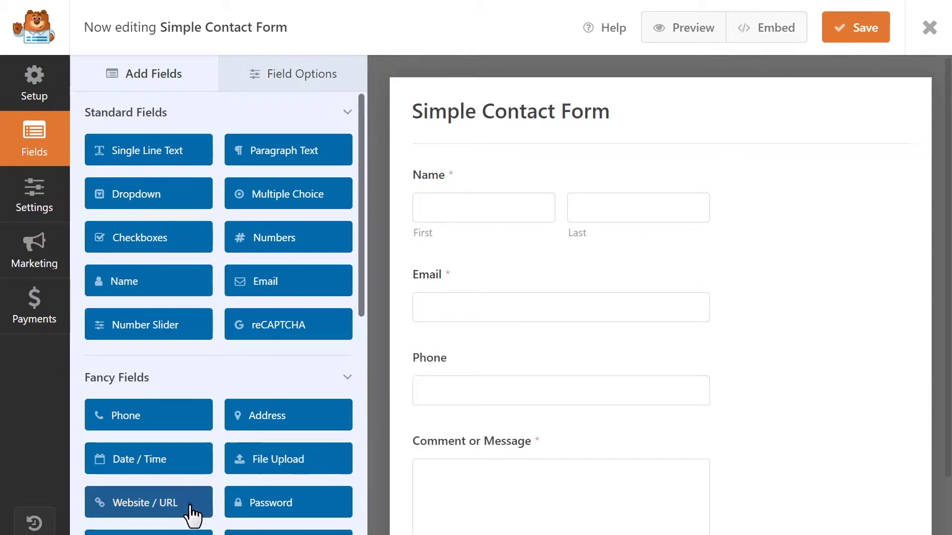
pyautogui.moveTo(189, 506); pyautogui.dragTo(495, 425)
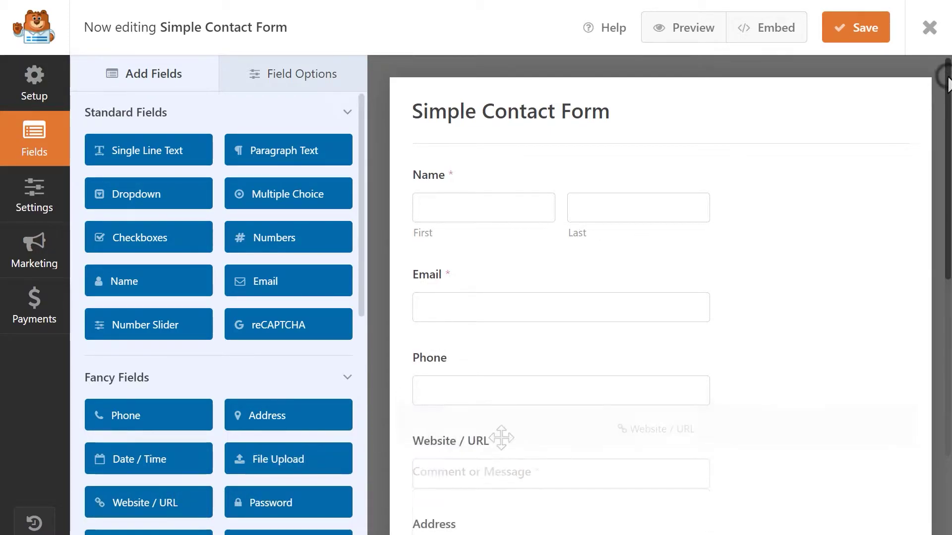
pyautogui.moveTo(947, 81)
pyautogui.mouseDown()
pyautogui.moveTo(947, 362)
pyautogui.moveTo(947, 85)
pyautogui.mouseUp()
pyautogui.click(857, 30)
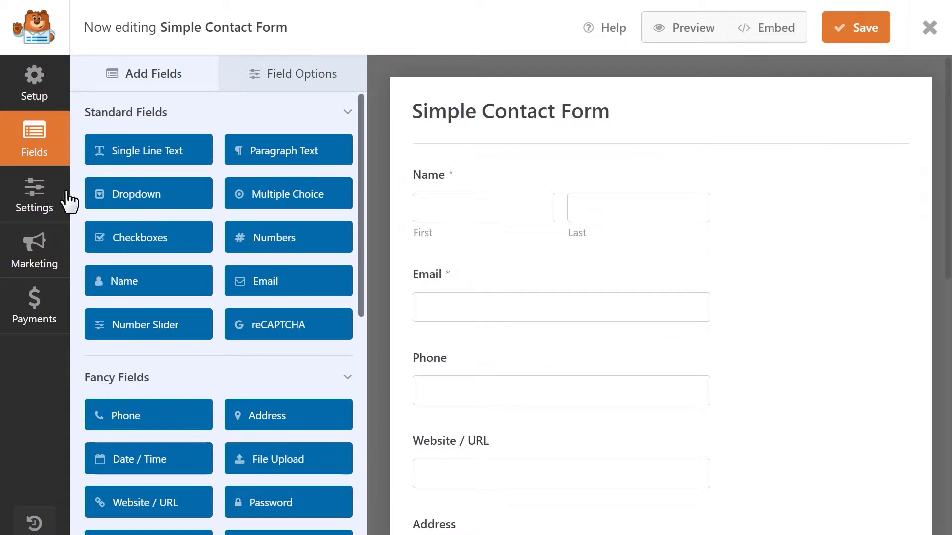
pyautogui.click(27, 198)
# - Enable Conversational Form Mode and change the title to 'Contact Form'
pyautogui.click(226, 348)
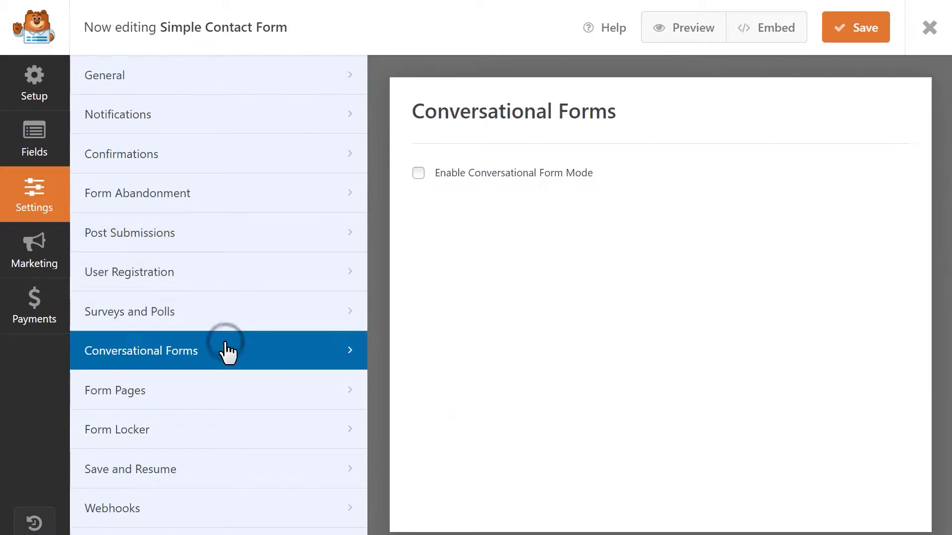
pyautogui.click(419, 173)
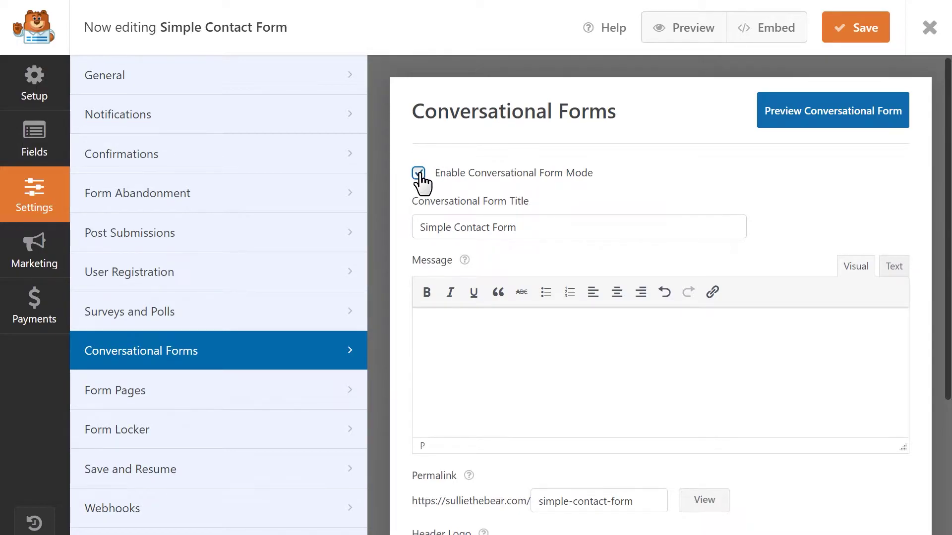
pyautogui.click(550, 227)
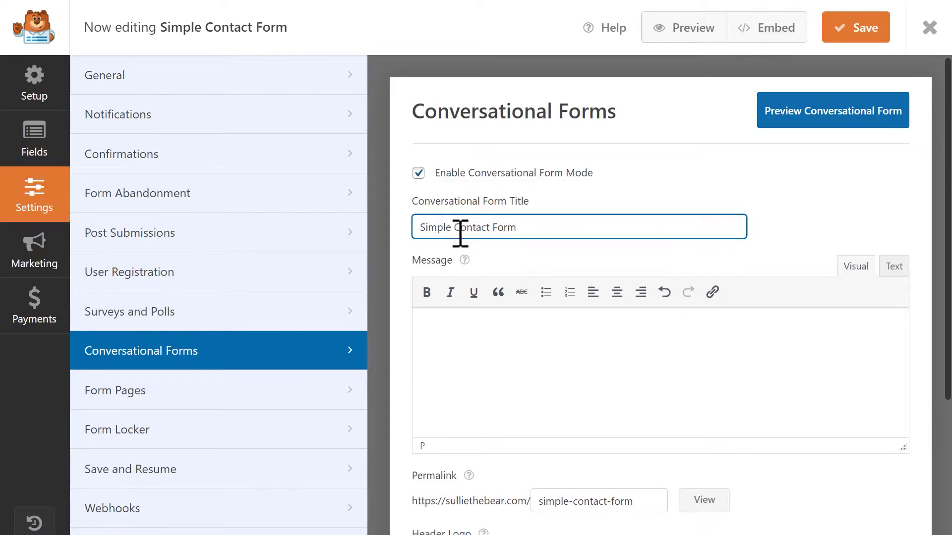
pyautogui.moveTo(455, 228); pyautogui.dragTo(390, 227)
pyautogui.press('BackSpace')
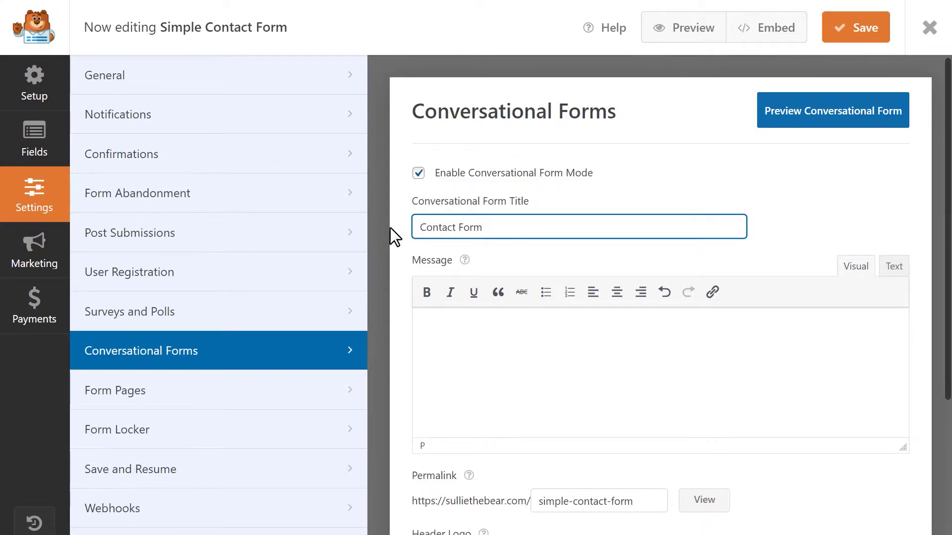
# - Paste the thank-you inquiry message into the conversational form's message field
pyautogui.click(444, 378)
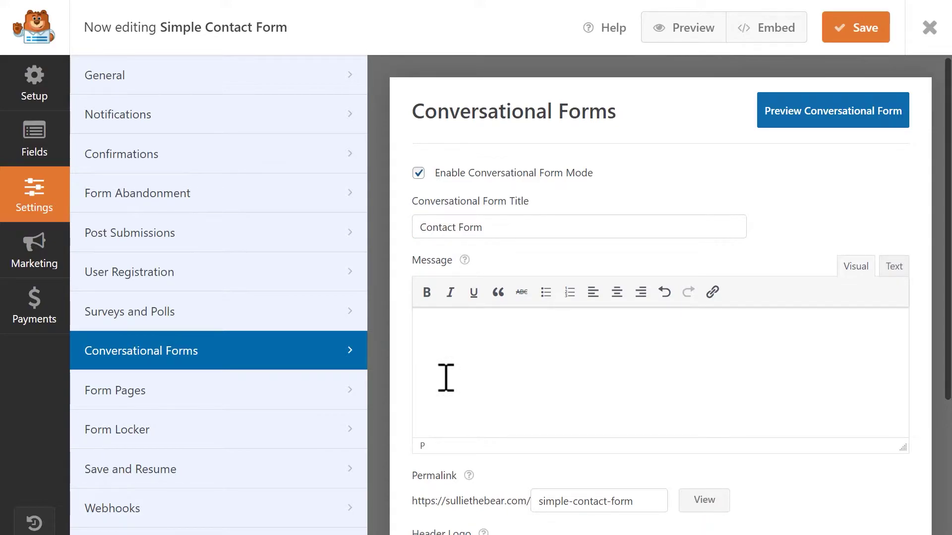
pyautogui.write('Thanks for your inquiry! Please fill out this form and someone from our team will reach out to you as soon as possible.')
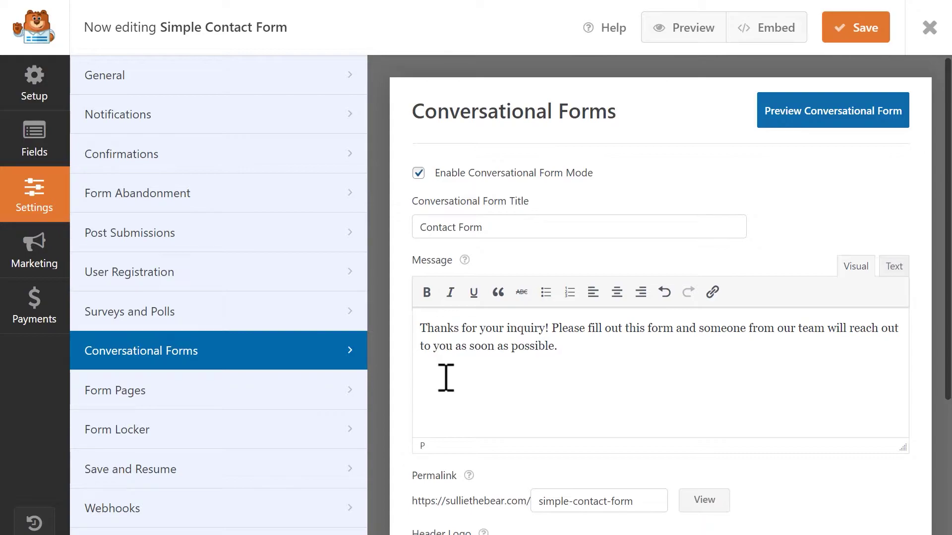
pyautogui.scroll(-5, 446, 379)
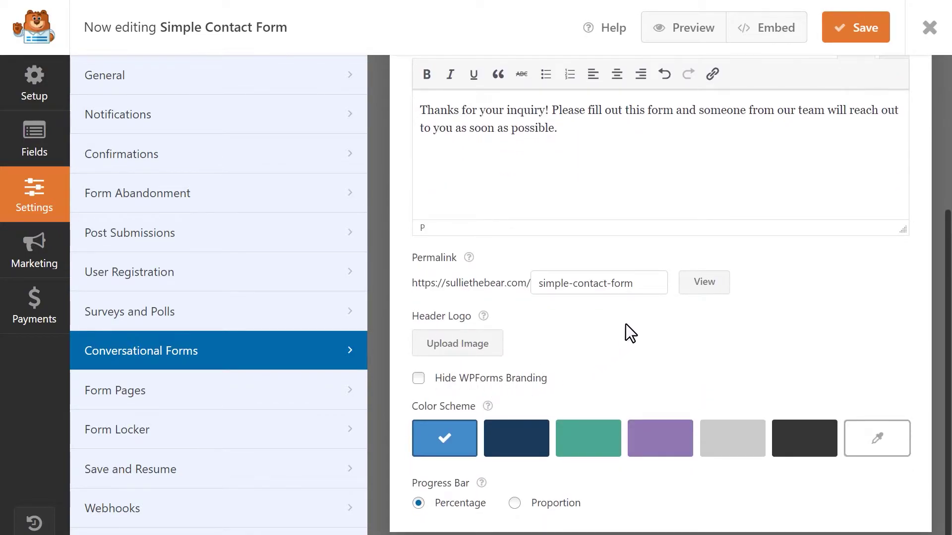
# - Shorten the conversational permalink slug to contact-form by deleting 'simple-'
pyautogui.click(652, 289)
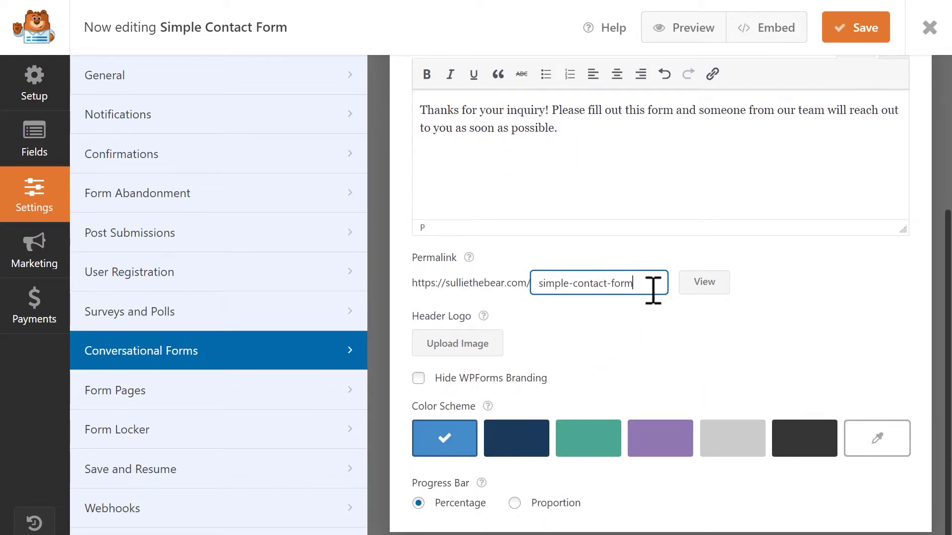
pyautogui.moveTo(574, 286); pyautogui.dragTo(525, 284)
pyautogui.press('BackSpace')
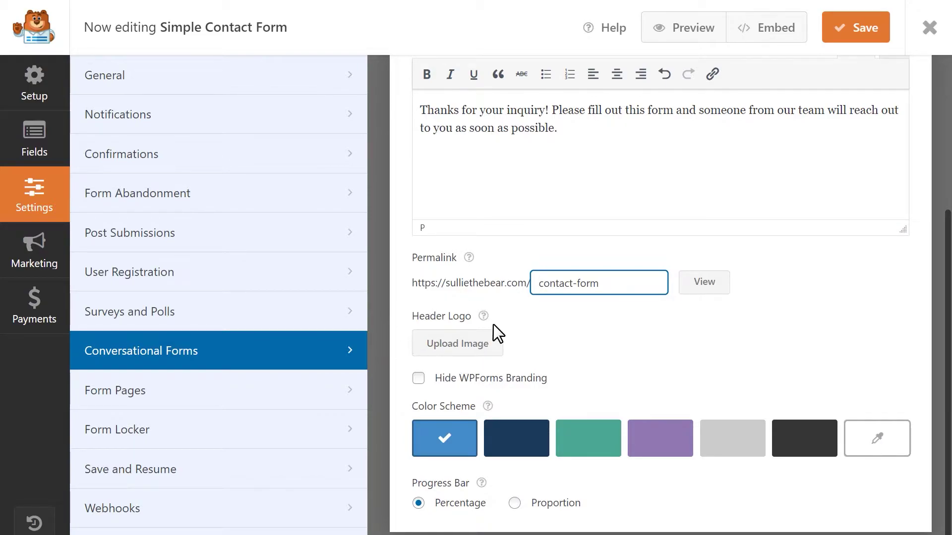
# - Set the WPForms logo image as the form's header logo
pyautogui.click(475, 352)
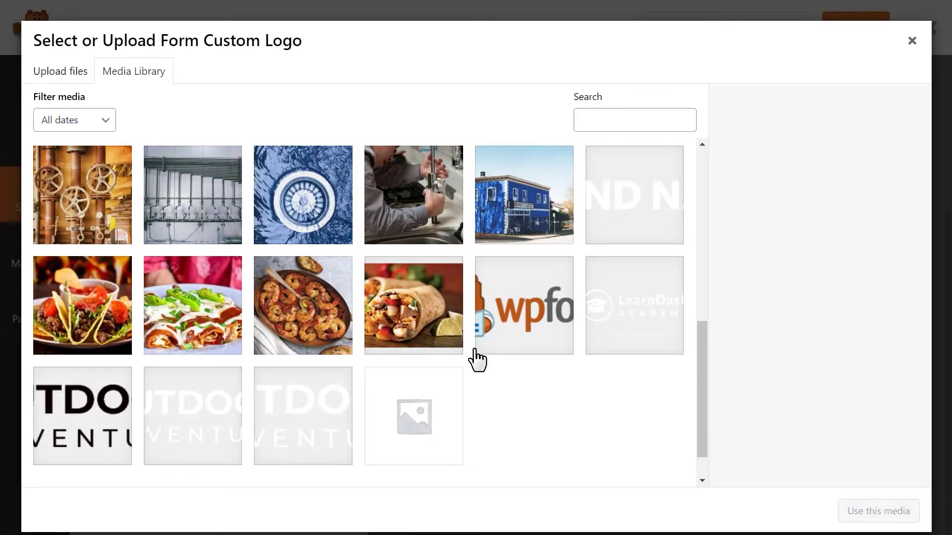
pyautogui.click(505, 325)
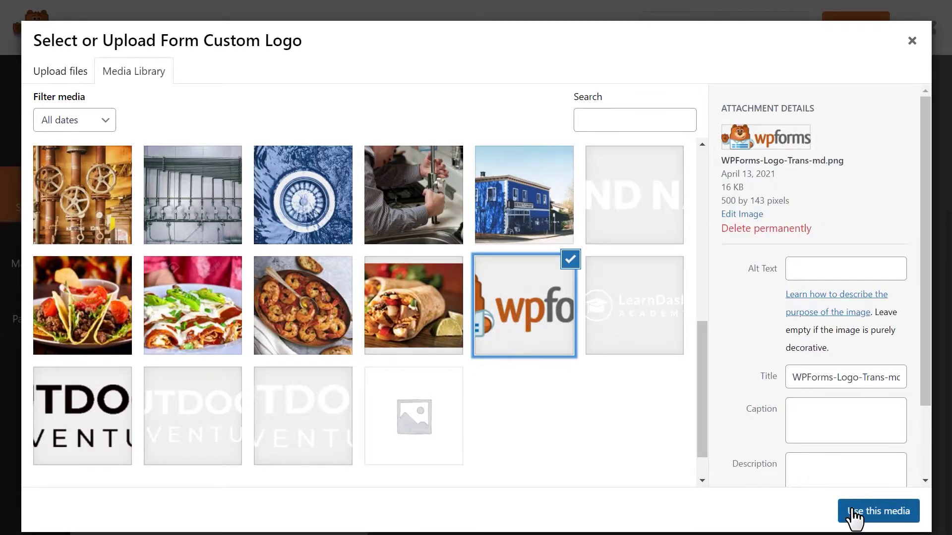
pyautogui.click(852, 515)
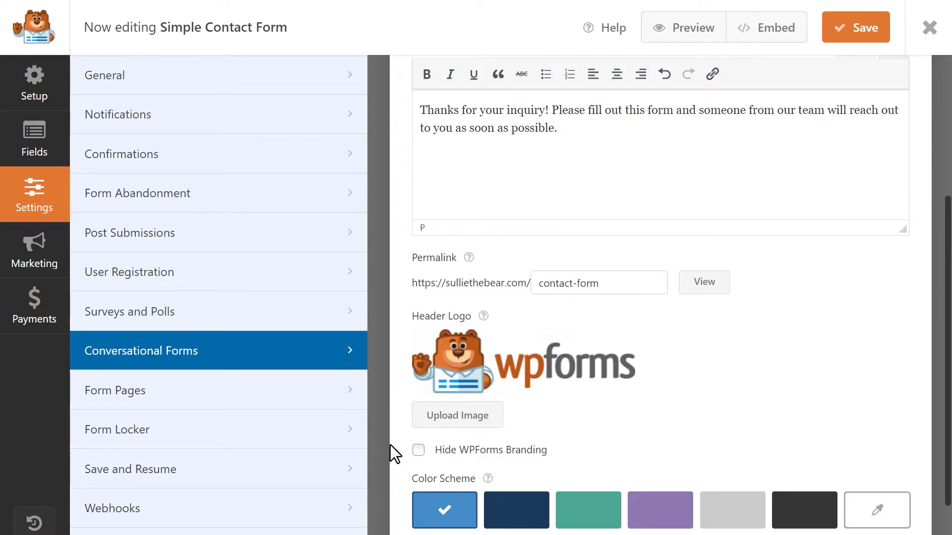
# - Hide WPForms branding and, after trying other colour schemes, keep the blue scheme
pyautogui.click(419, 450)
pyautogui.scroll(-2, 393, 463)
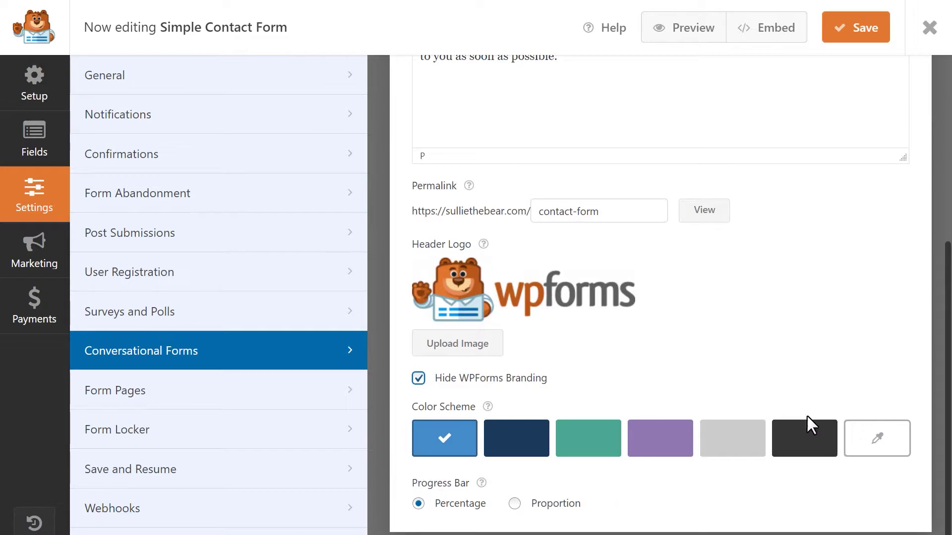
pyautogui.click(516, 429)
pyautogui.click(614, 438)
pyautogui.click(654, 439)
pyautogui.click(719, 441)
pyautogui.click(797, 447)
pyautogui.click(856, 438)
pyautogui.moveTo(873, 484); pyautogui.dragTo(840, 457)
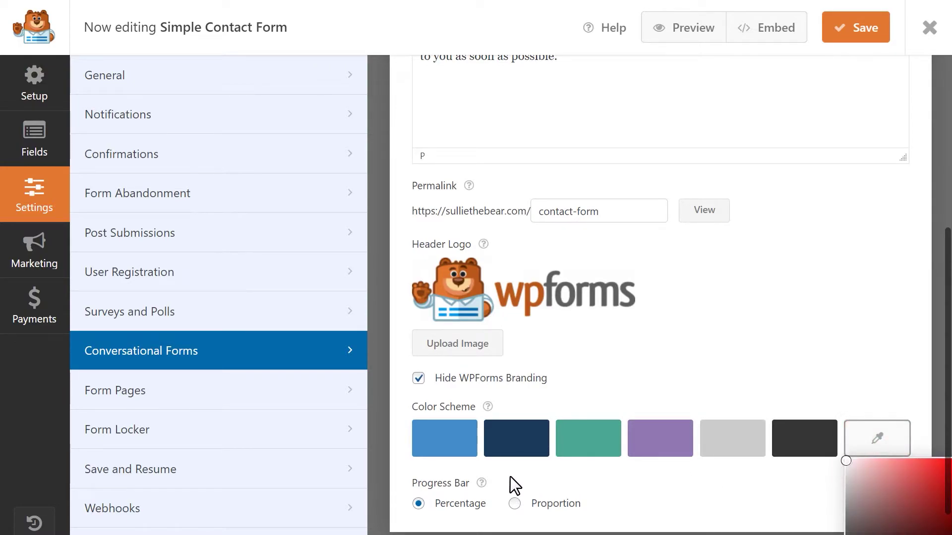
pyautogui.click(446, 438)
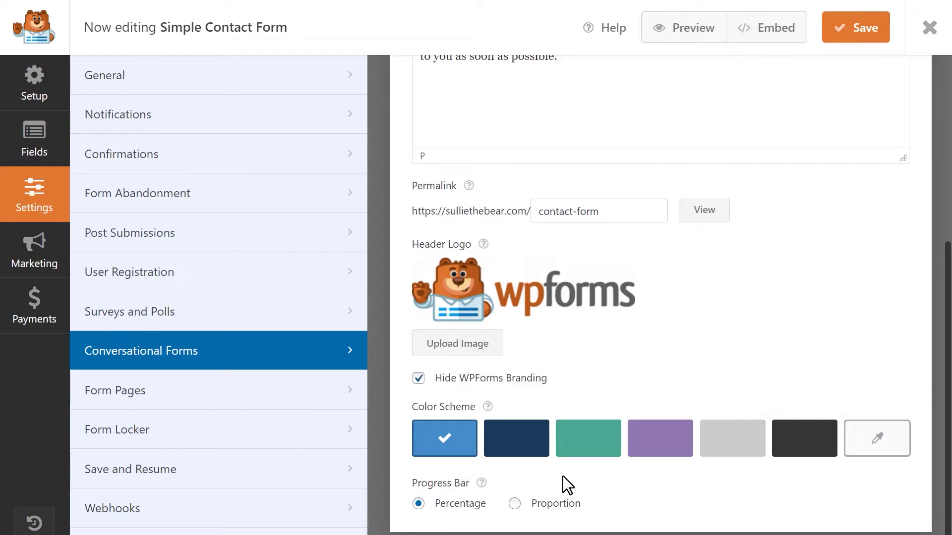
# - Keep the progress bar on Percentage and save the conversational form settings
pyautogui.click(514, 505)
pyautogui.click(418, 504)
pyautogui.click(837, 41)
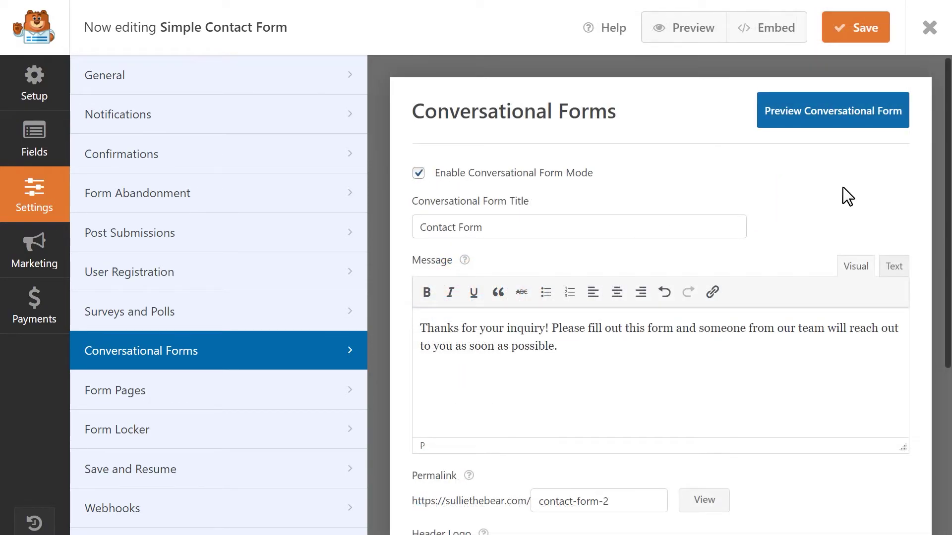
# - Preview the conversational form and answer the Name and Email questions
pyautogui.click(800, 114)
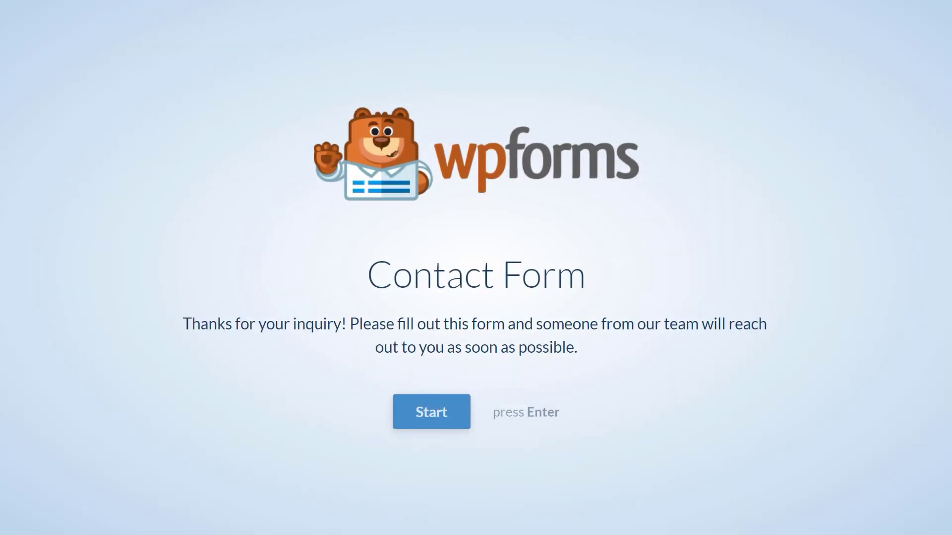
pyautogui.press('Return')
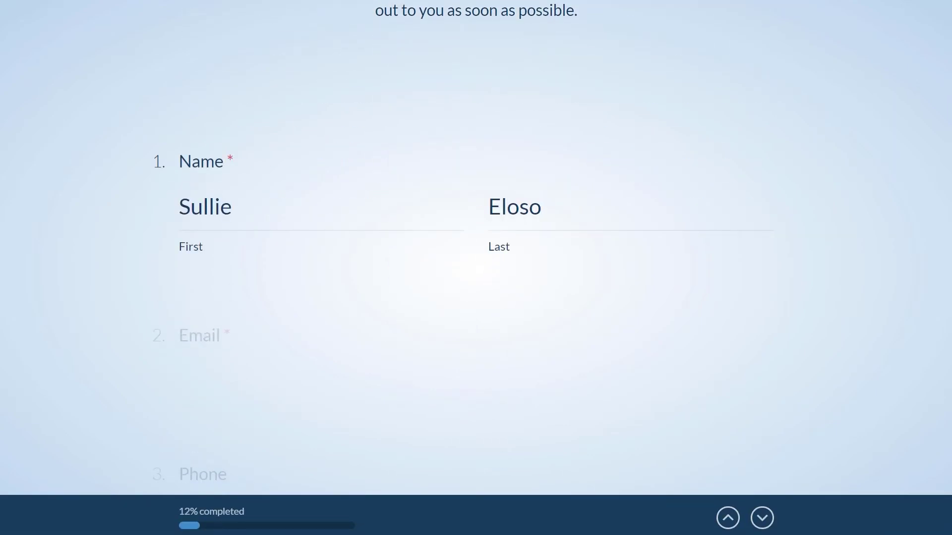
pyautogui.press('Return')
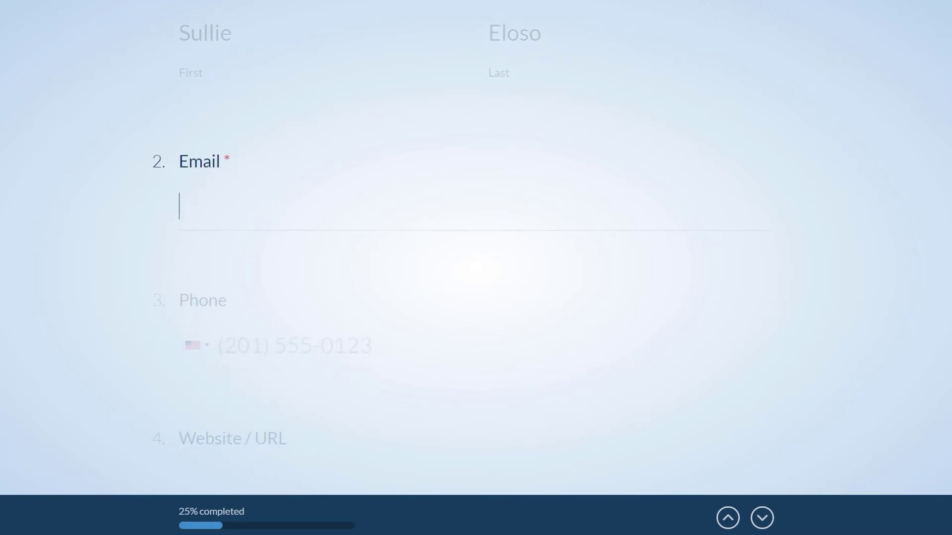
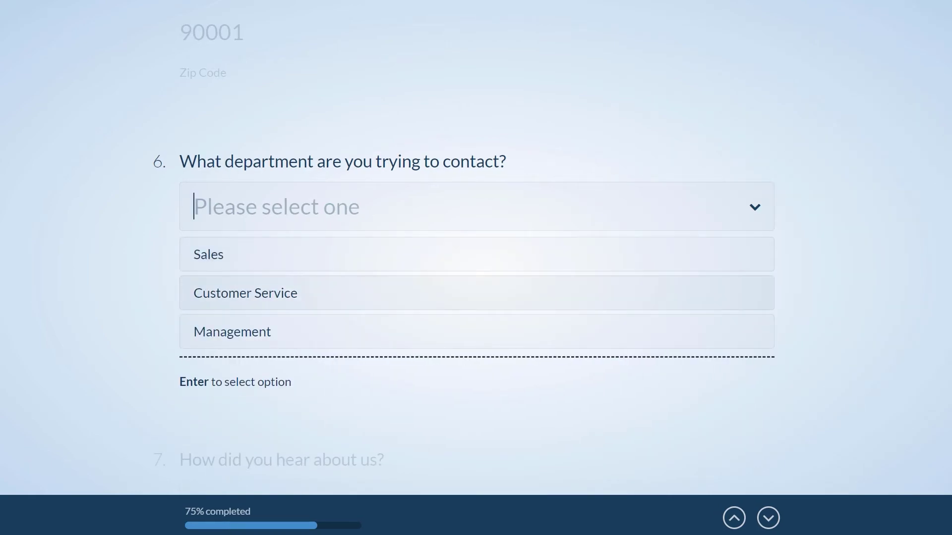
# - Choose Management and Family/Friends, enter 'Hello! I have a question about your service. :)', and submit
pyautogui.press('Return')
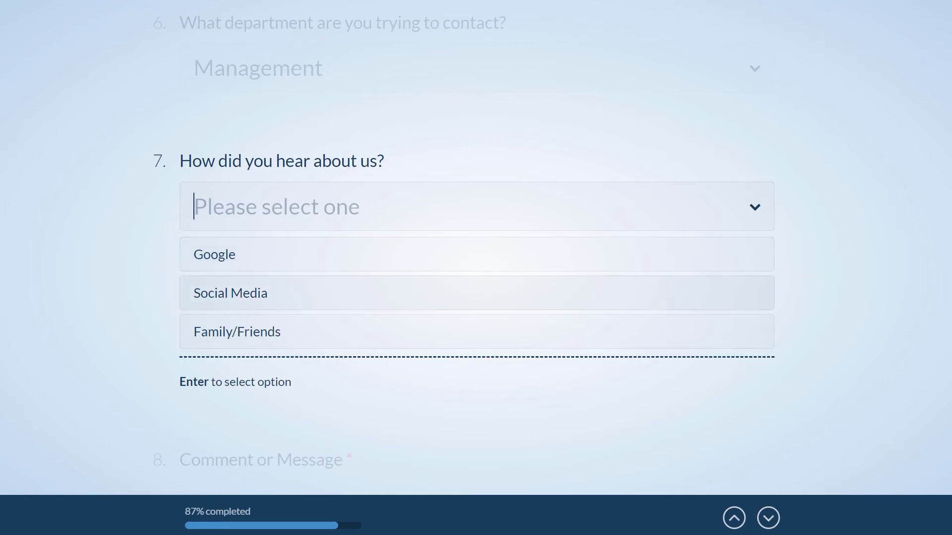
pyautogui.press('Return')
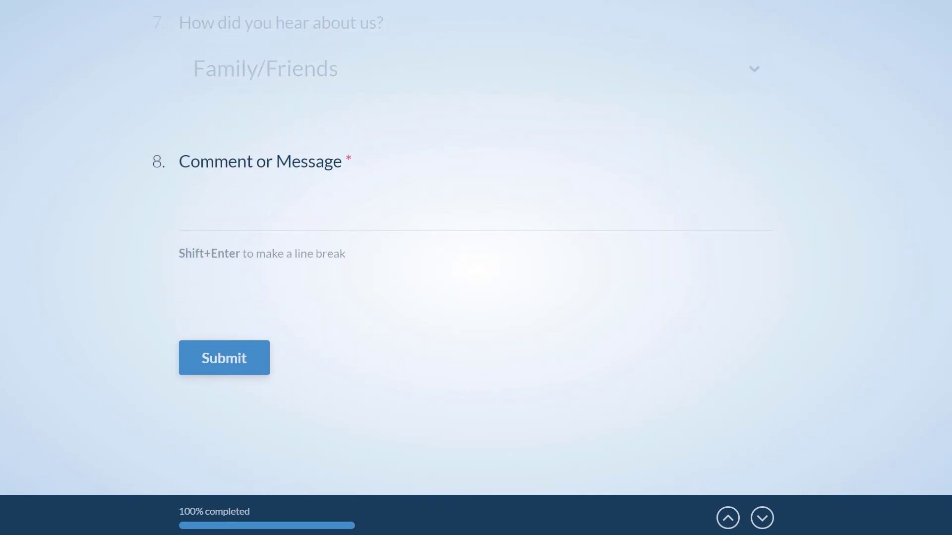
pyautogui.write('Hello! I have a question about your service. :)')
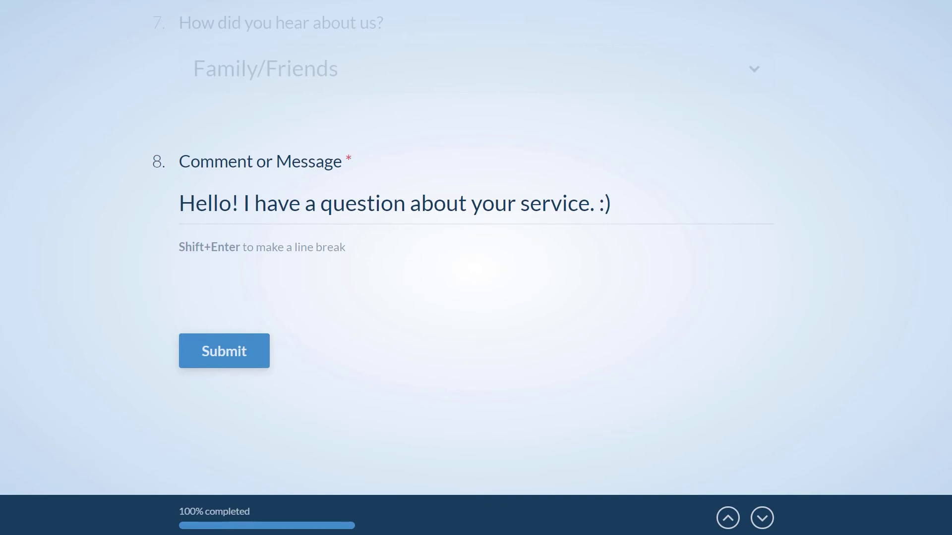
pyautogui.press('Return')
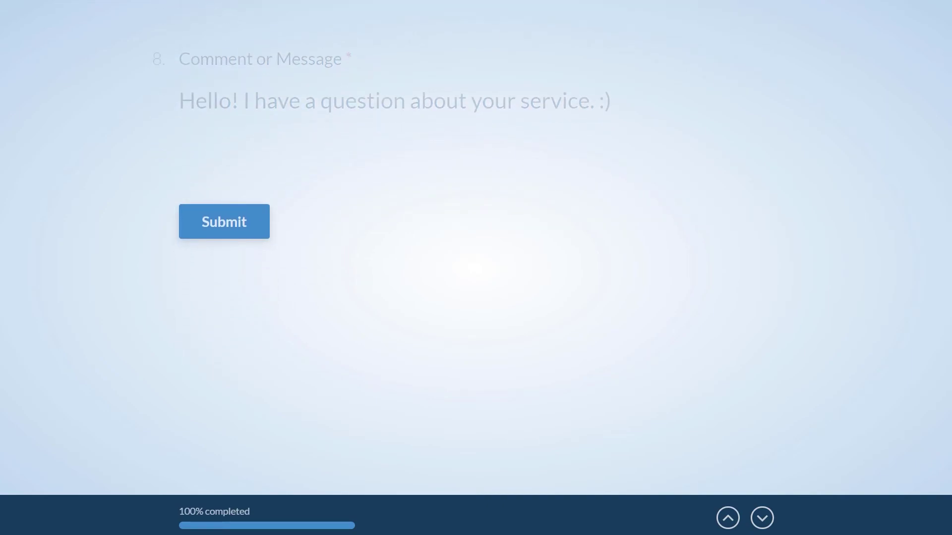
pyautogui.press('Return')
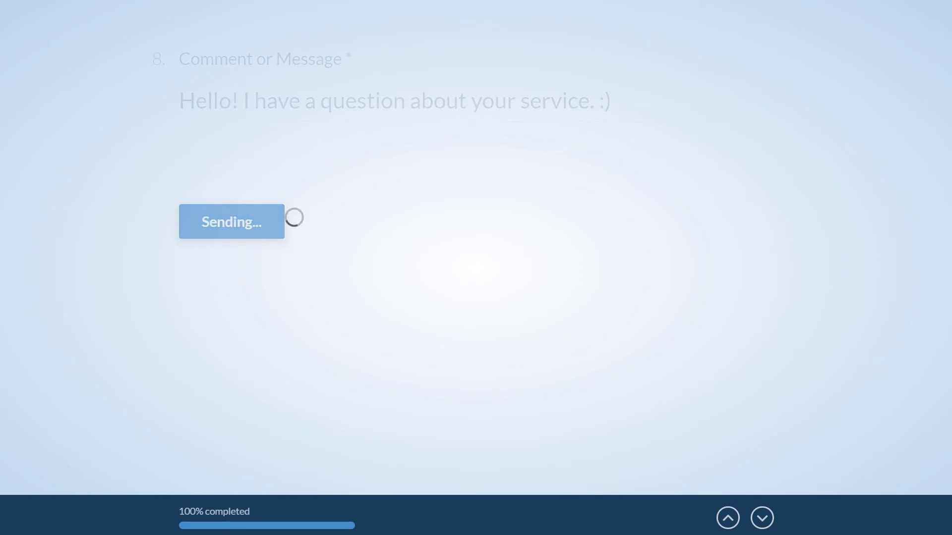